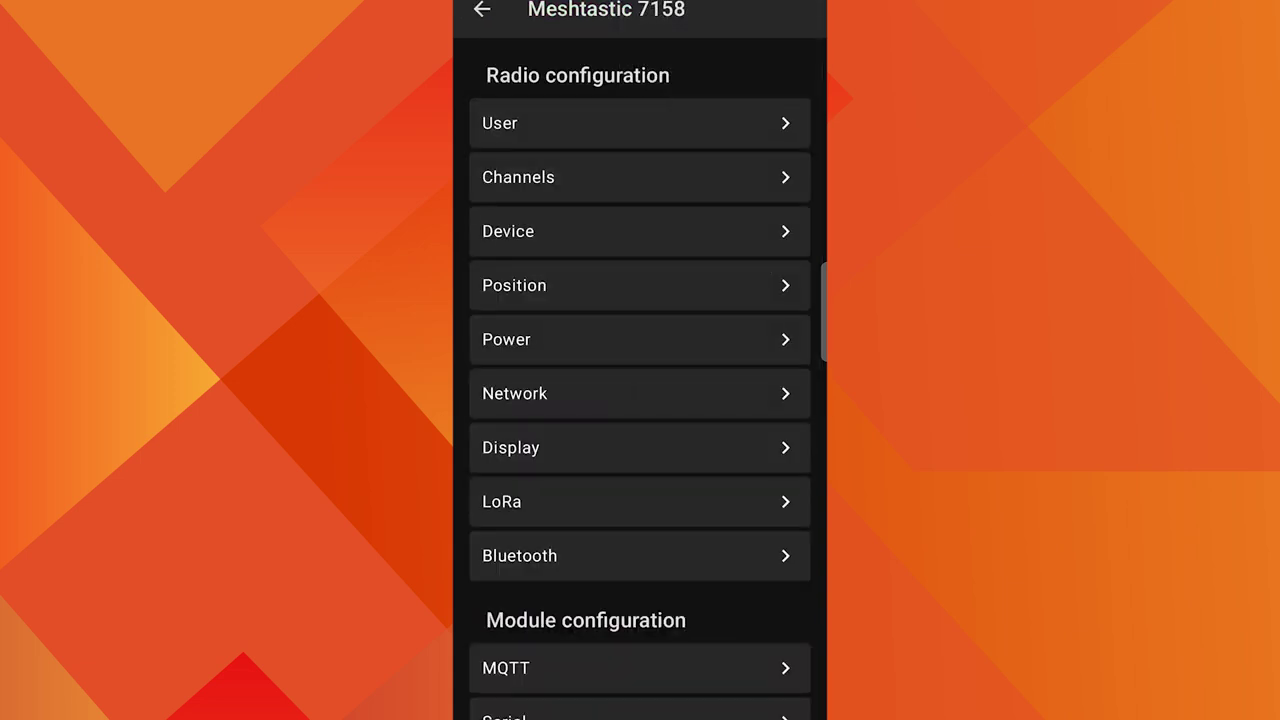
Open LoRa Config under Radio configuration and scroll to the region, currently US.
click(777, 501)
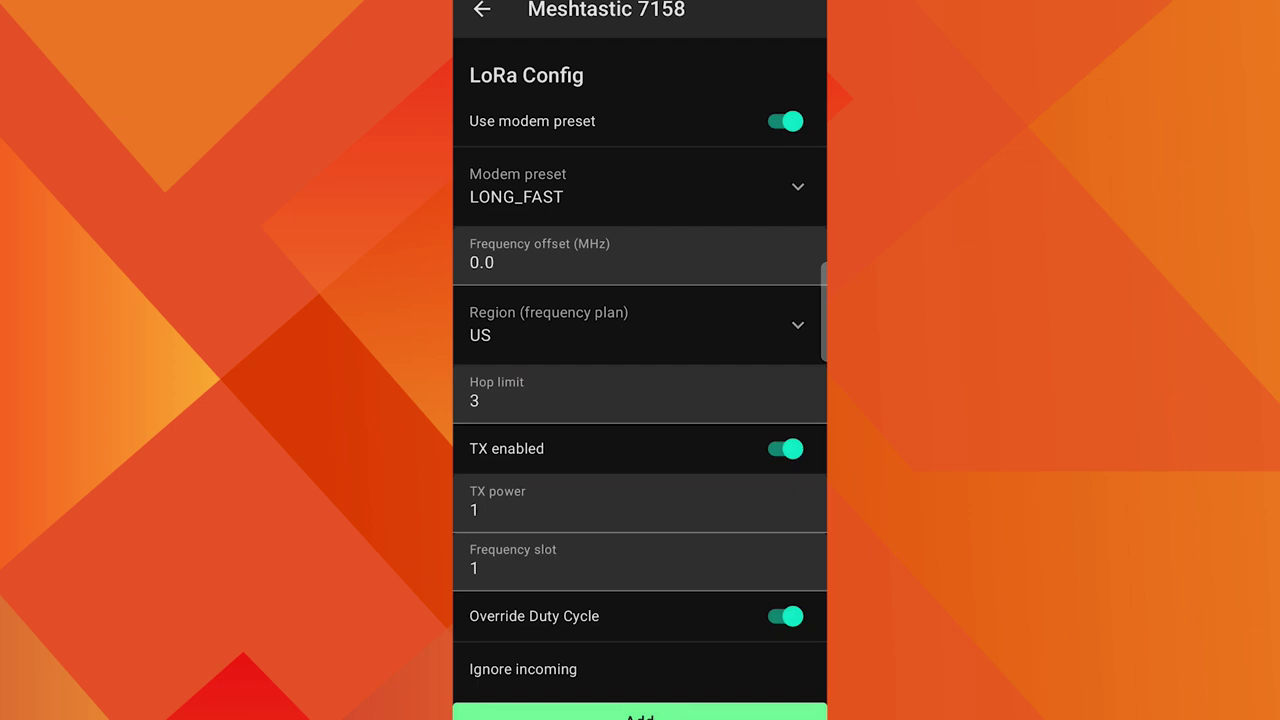
scroll(797, 363, down, 3)
scroll(731, 229, down, 1)
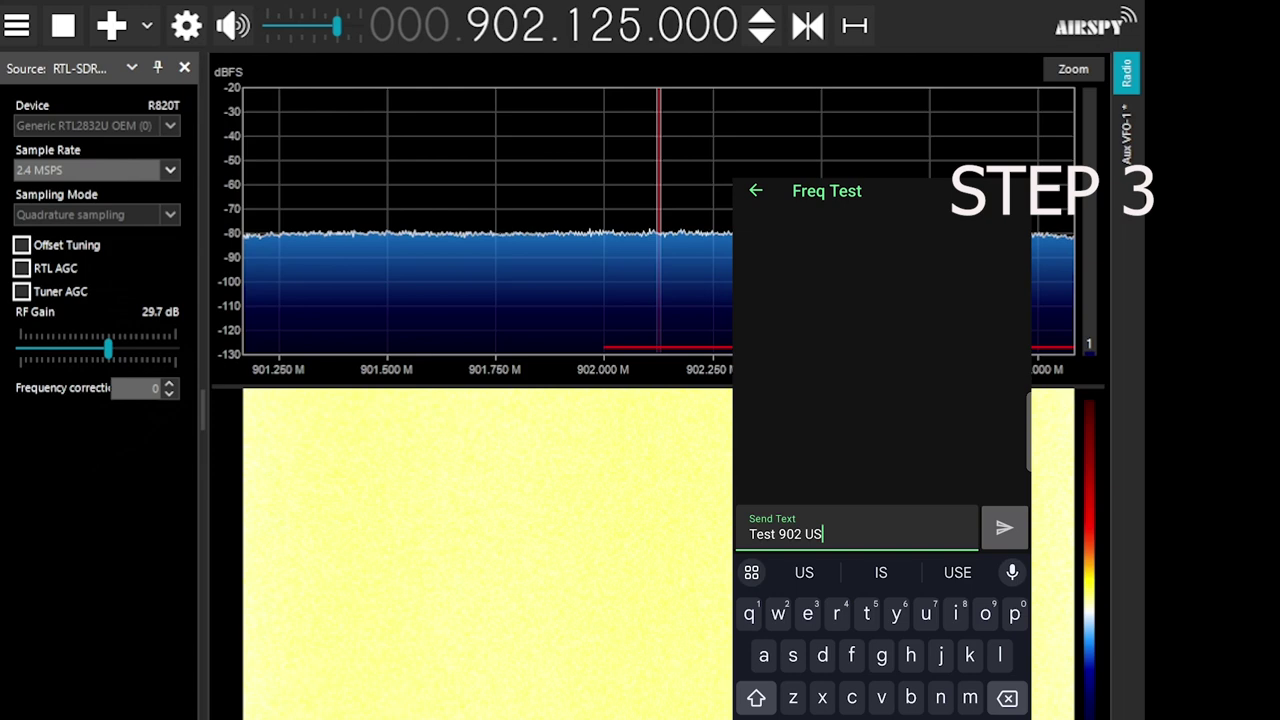
Send 'Test 902 US' so its bursts appear in SDR# at 902.125 MHz.
click(1004, 527)
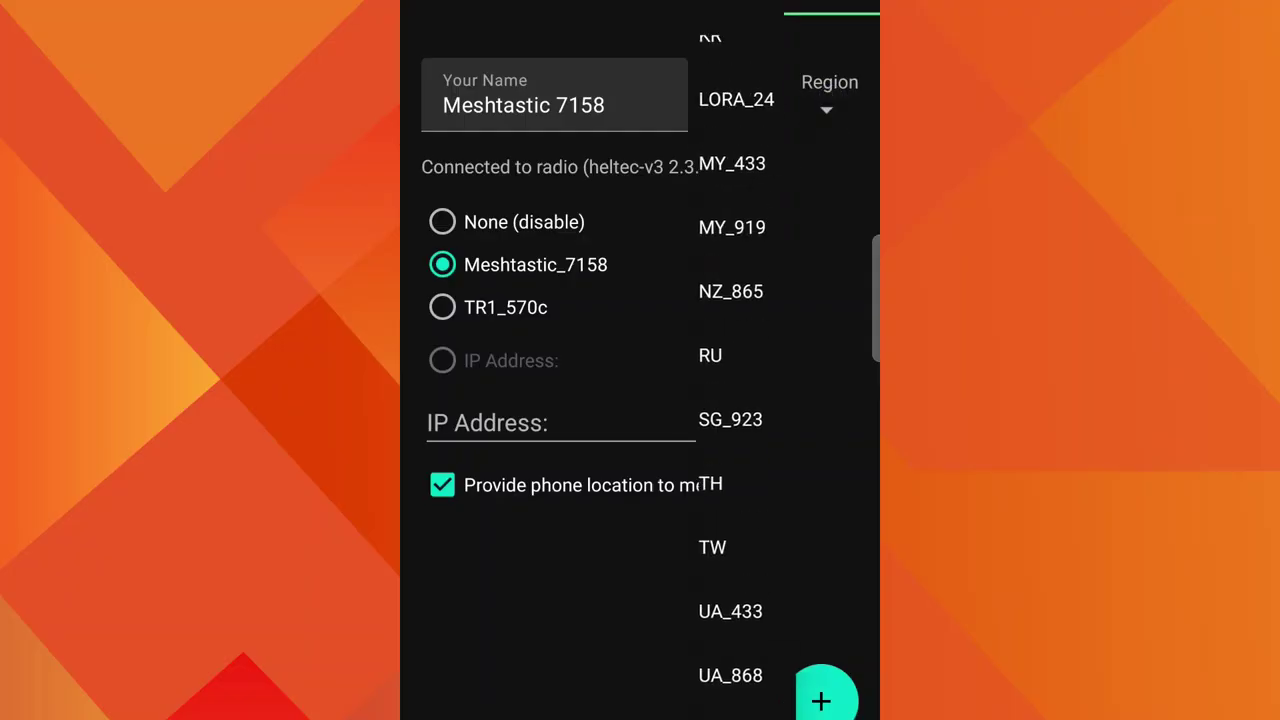
Pick EU_868 from the LoRa Region list.
scroll(735, 400, up, 5)
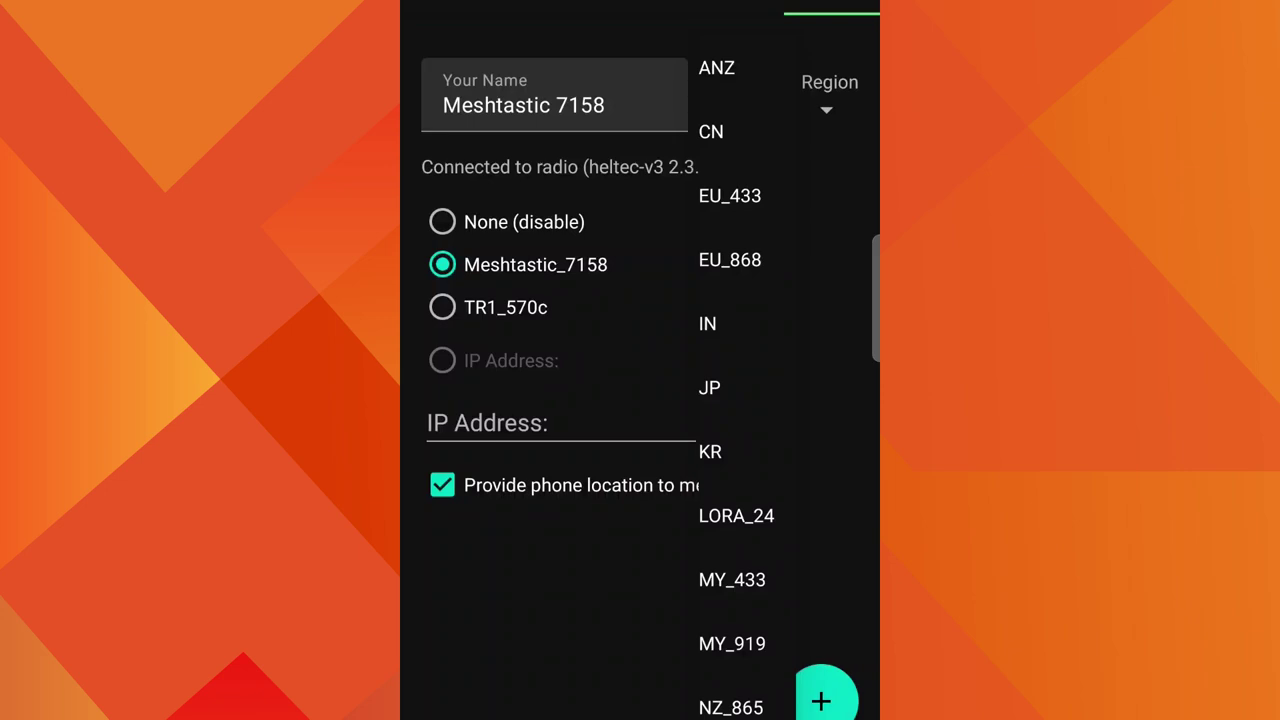
click(730, 260)
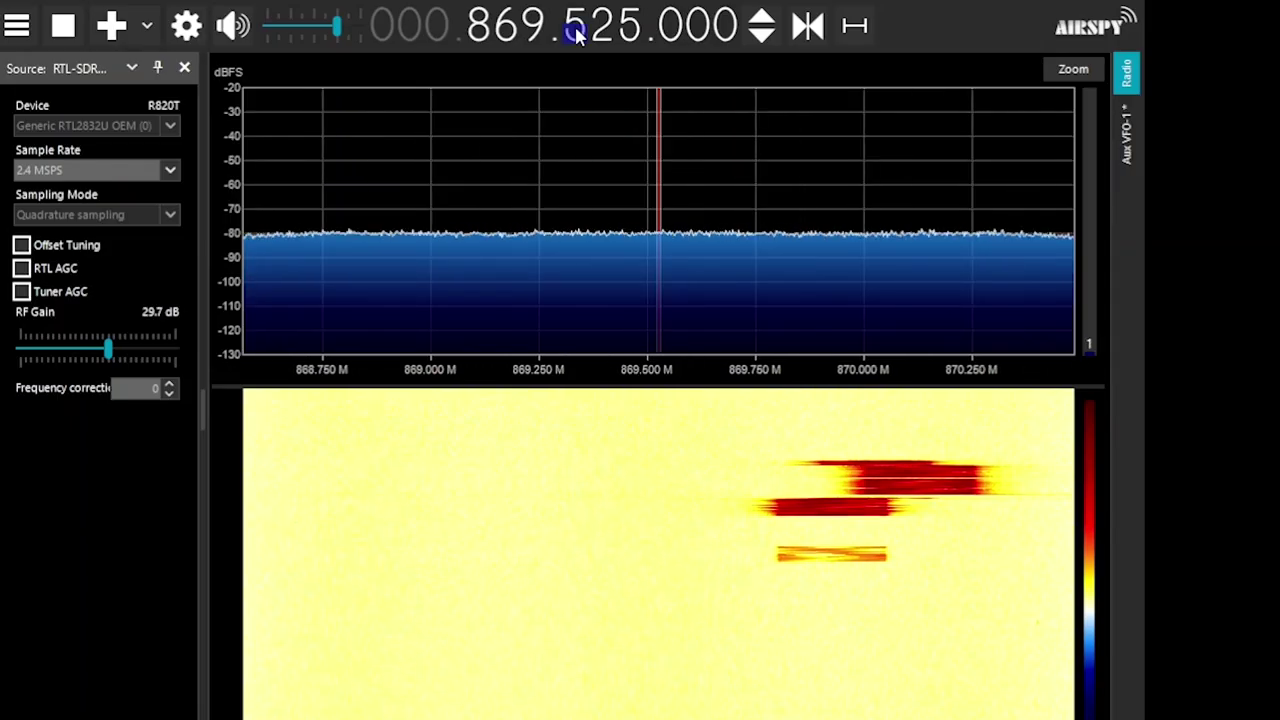
Tune SDR# to 869.500 MHz to show the EU_868 bursts.
scroll(600, 38, down, 1)
scroll(622, 34, down, 4)
scroll(622, 34, down, 1)
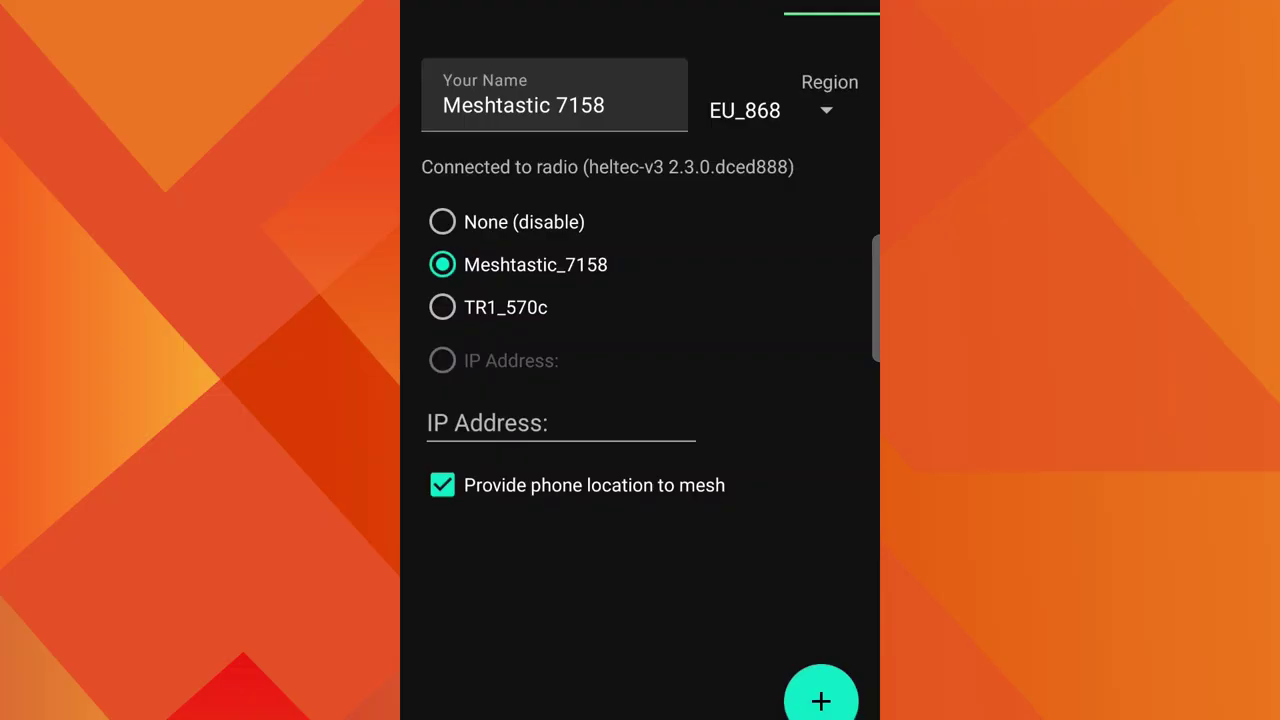
Set the node's LoRa region to EU_433.
click(832, 109)
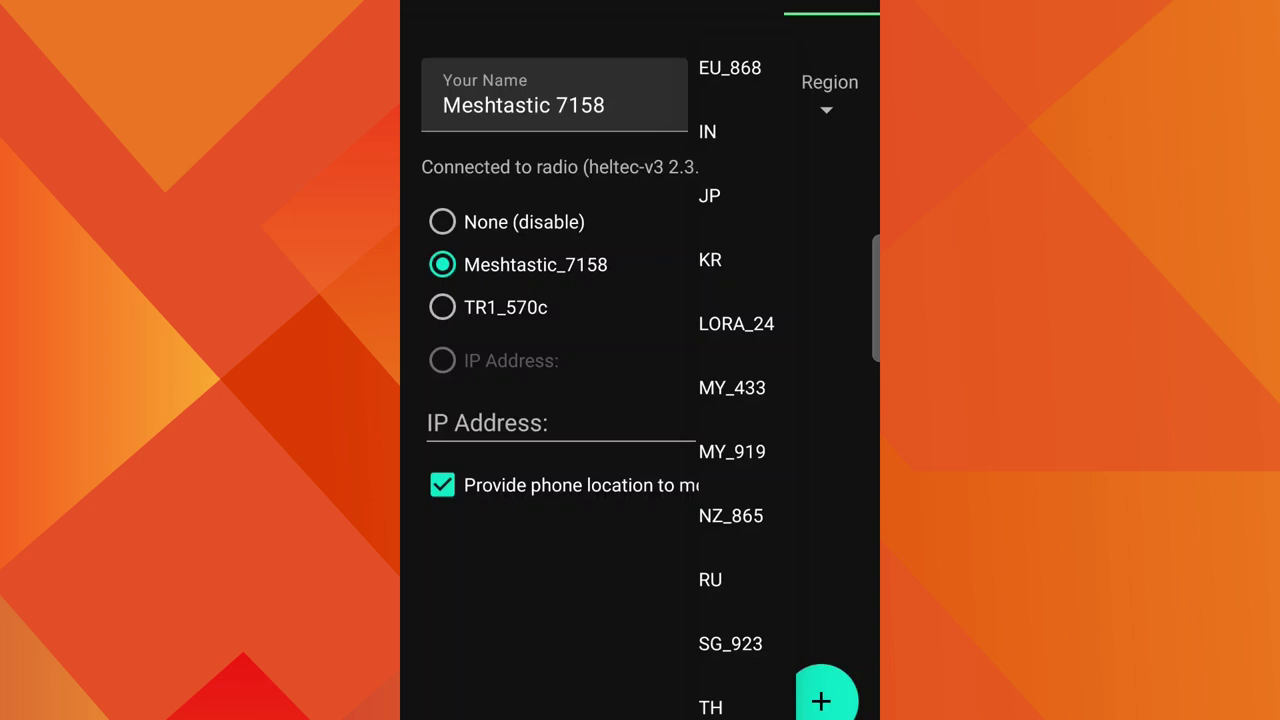
drag(748, 346, 748, 537)
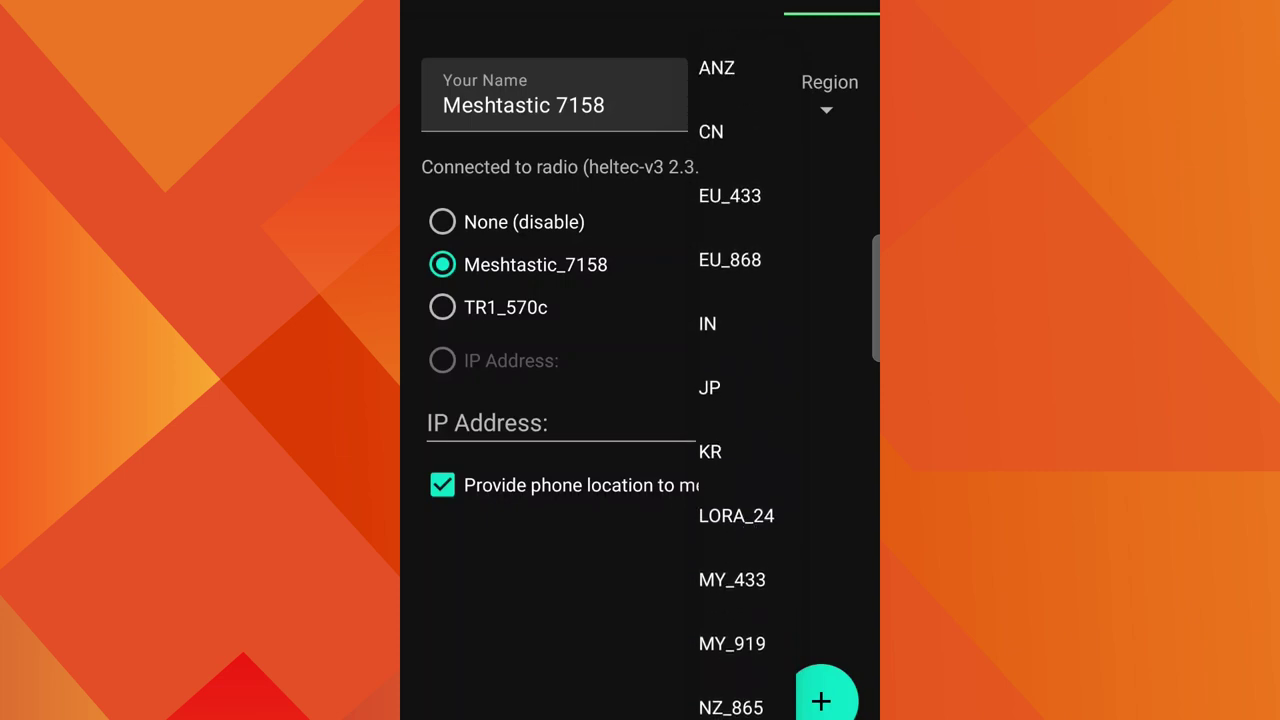
click(736, 194)
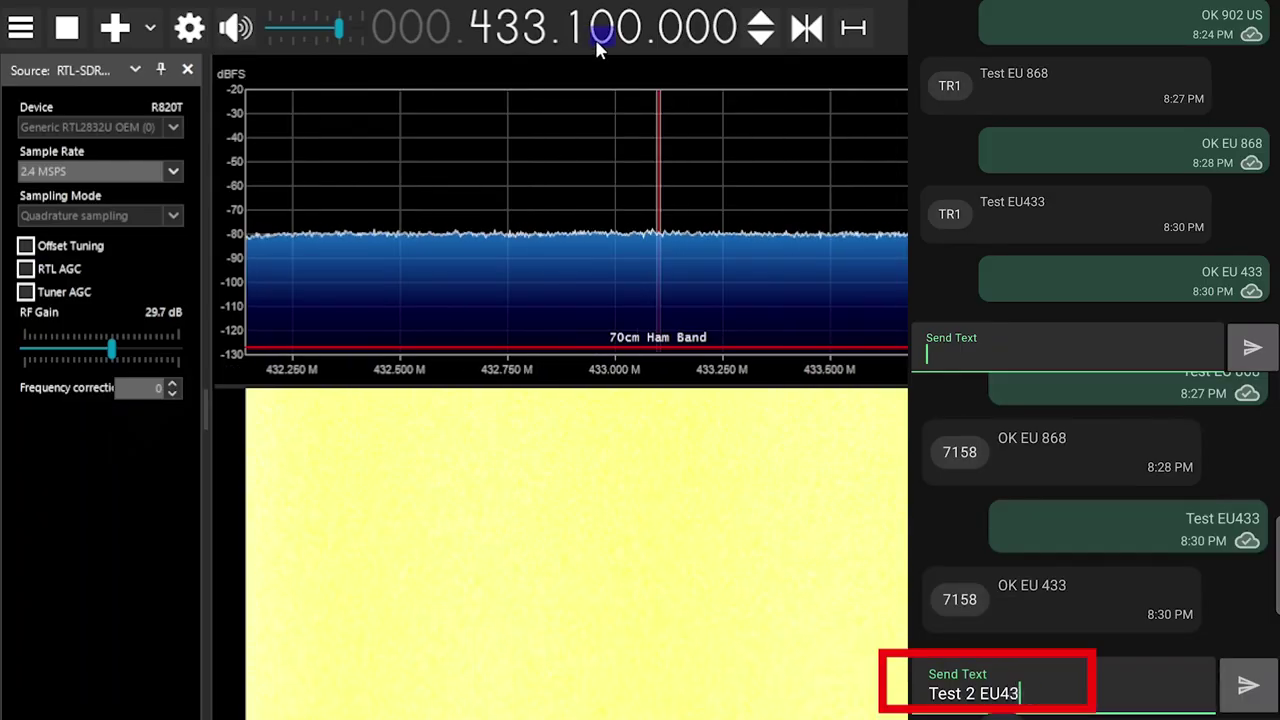
Tune SDR# to 433.125 MHz, then send 'Test 2 EU433' and reply 'OK test 2 EU433'.
scroll(608, 31, up, 2)
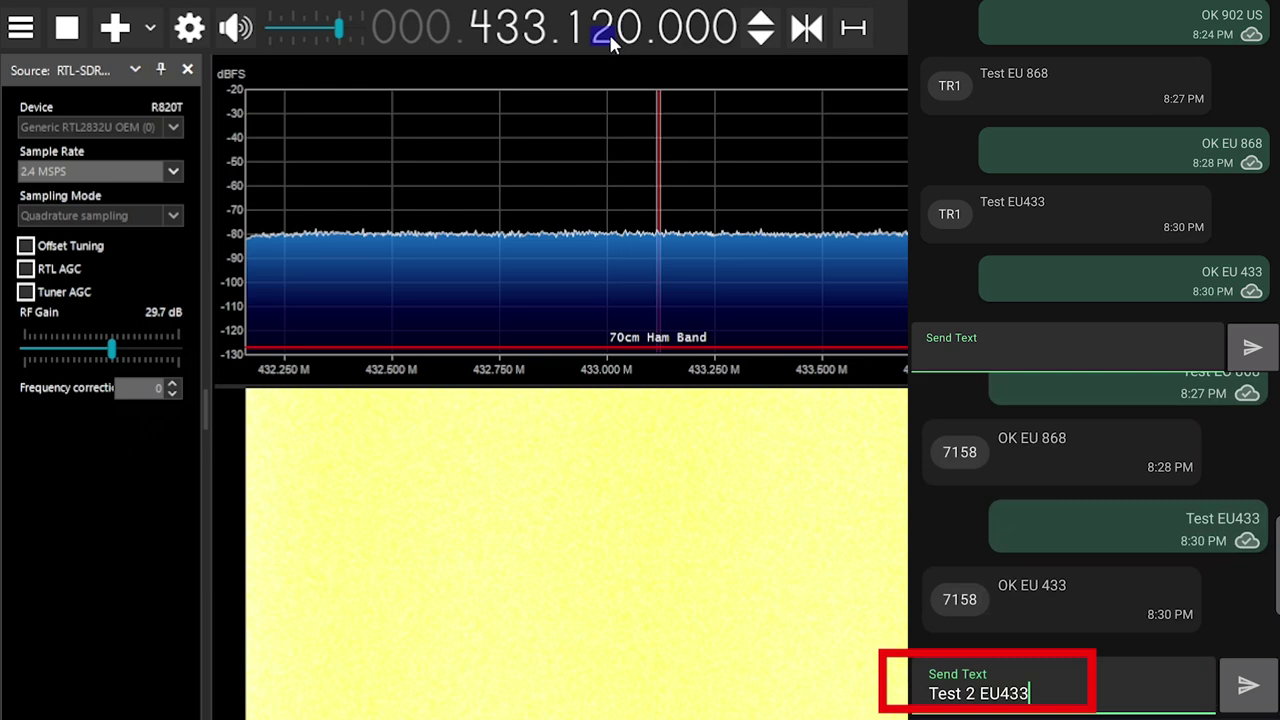
scroll(628, 33, up, 3)
click(1248, 685)
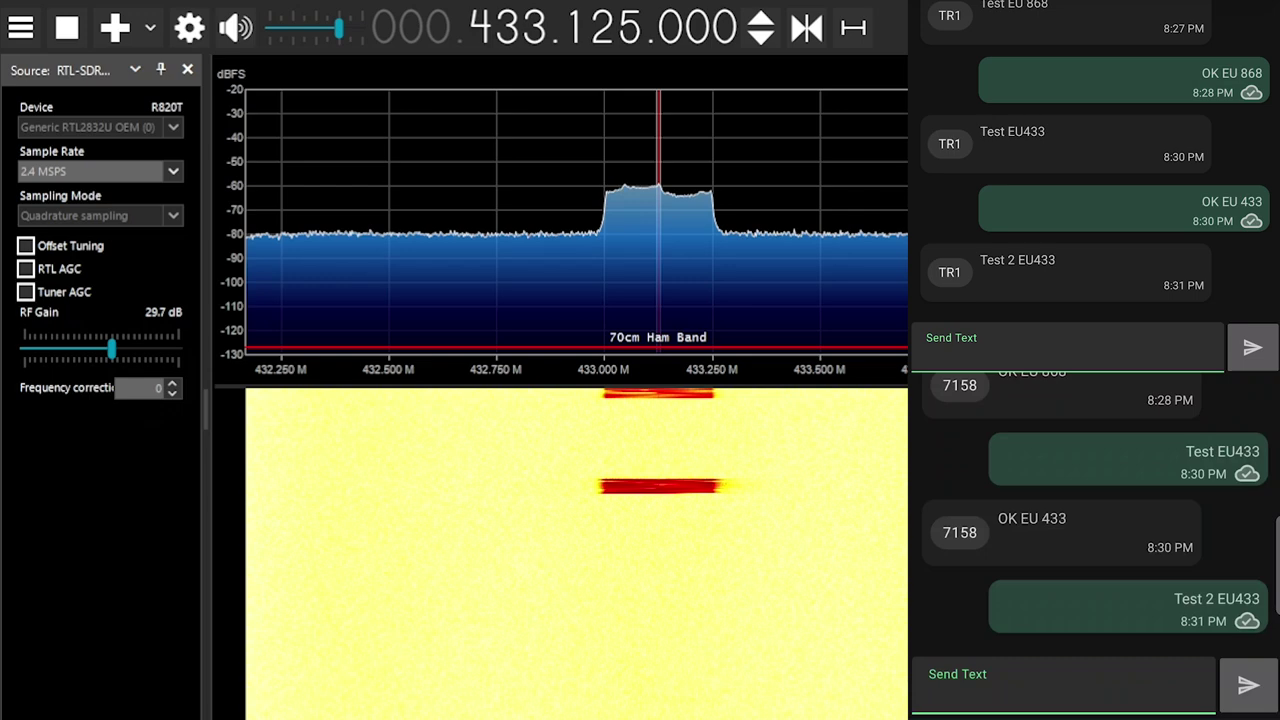
text(OK test 2 )
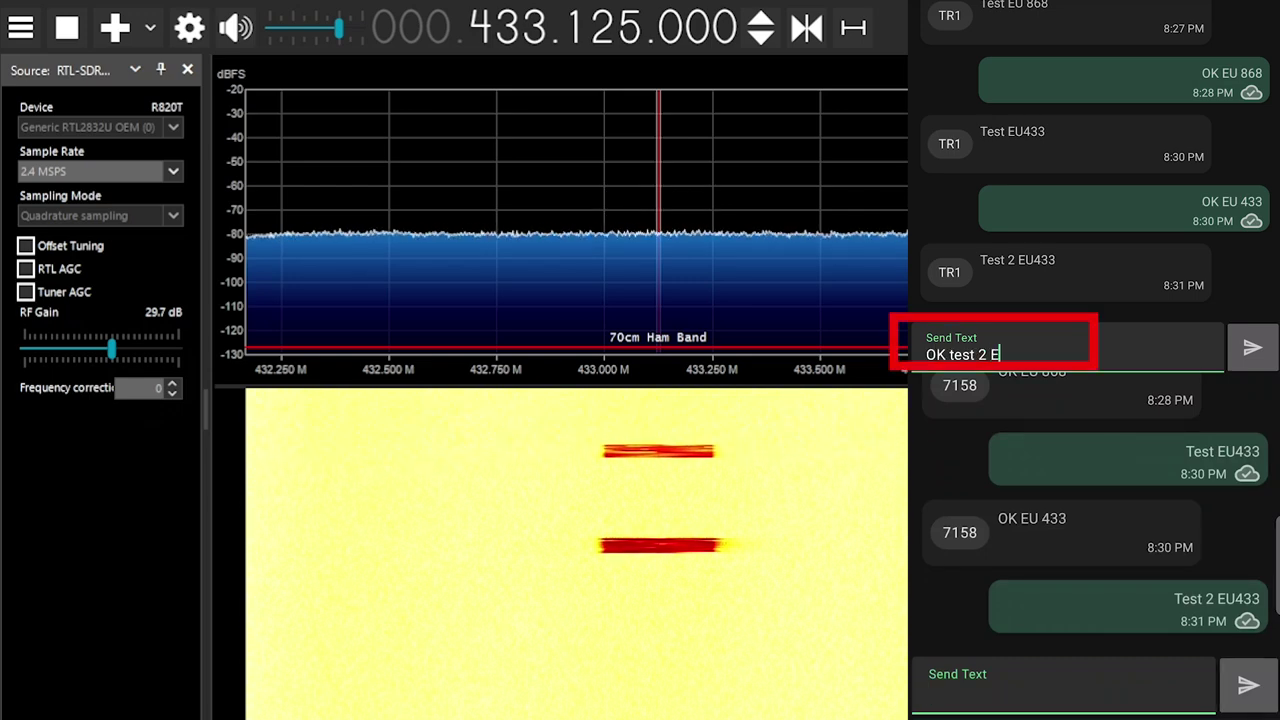
text(EU4)
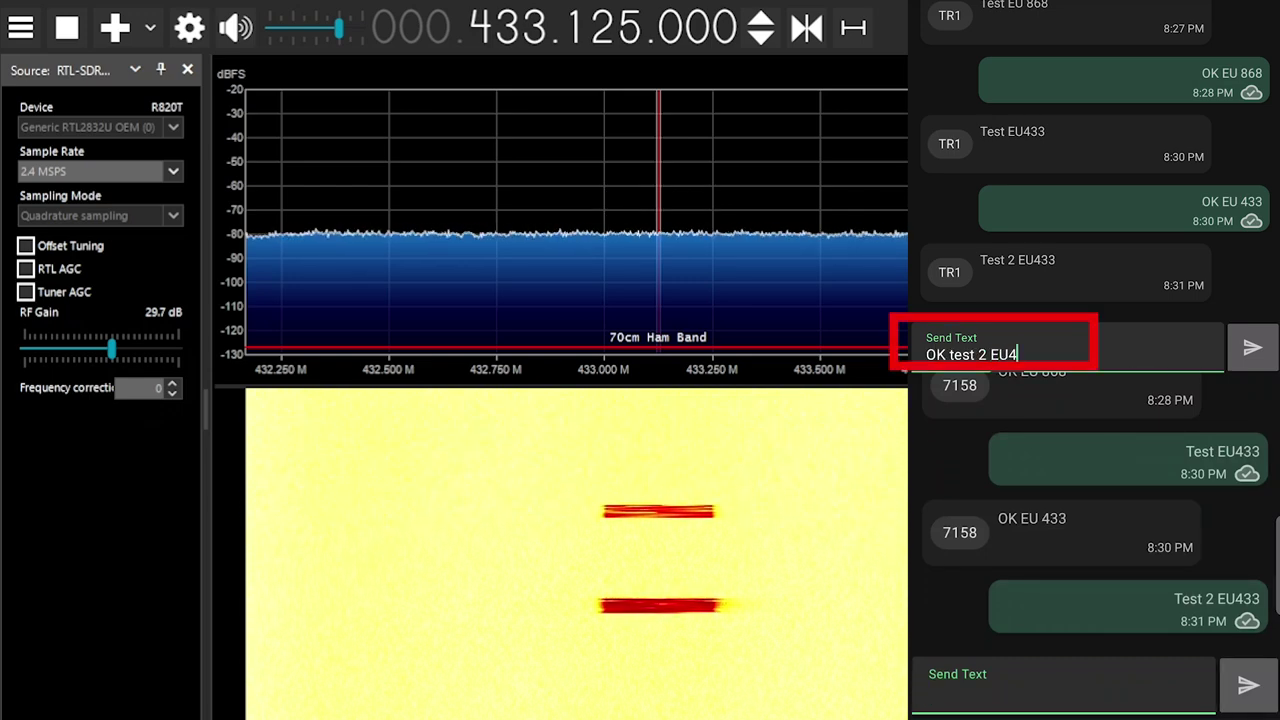
text(33)
key(Return)
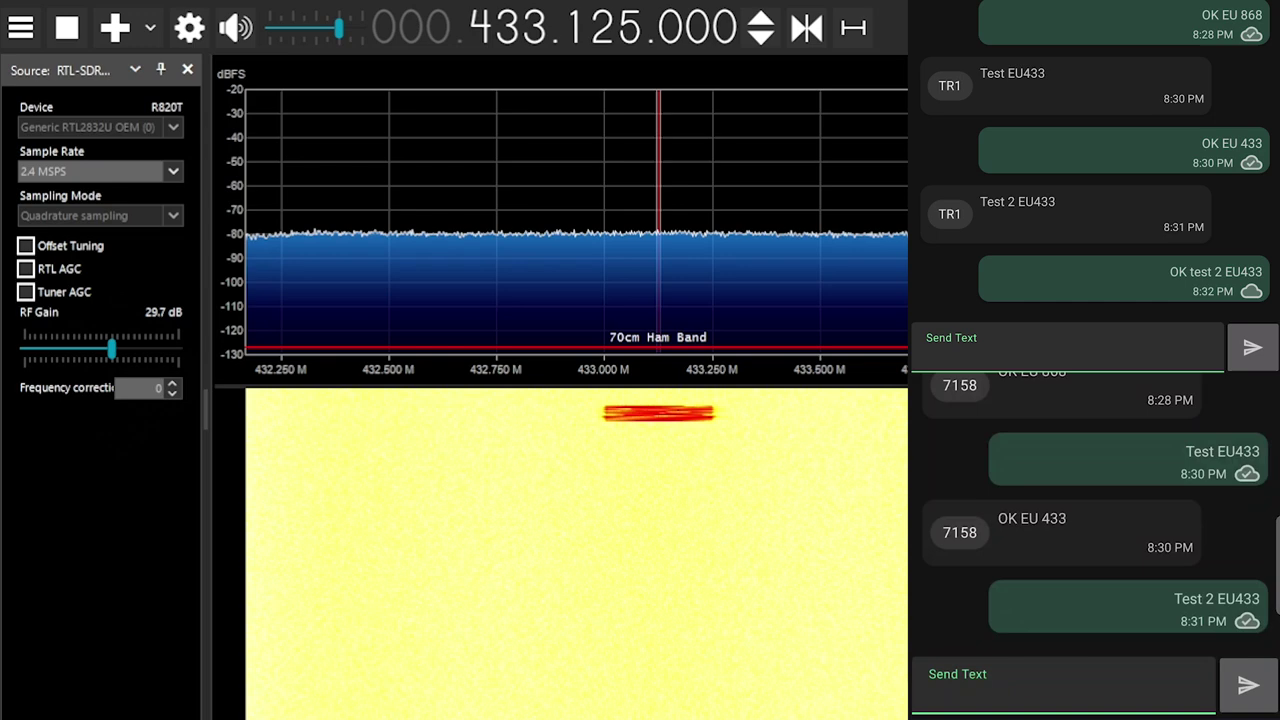